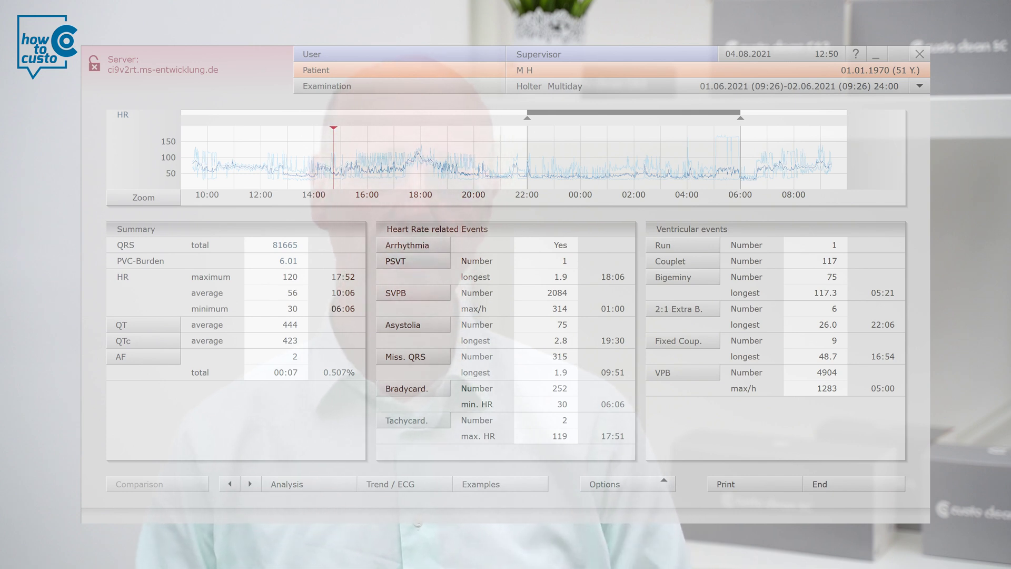
# Switch from the Overview summary to the template analysis view with Normal and VPB/Artifact classes
pyautogui.click(317, 484)
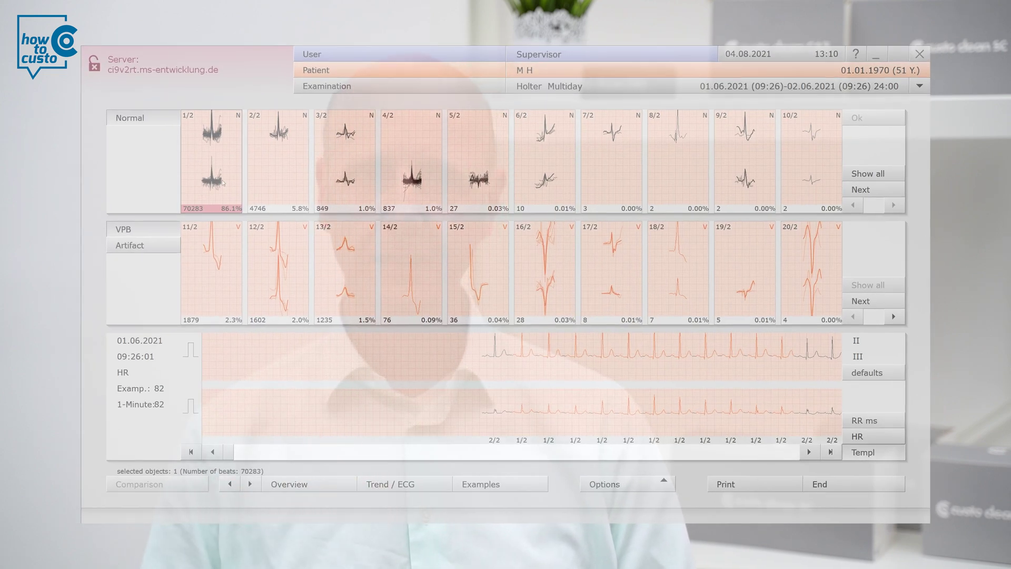
pyautogui.doubleClick(222, 182)
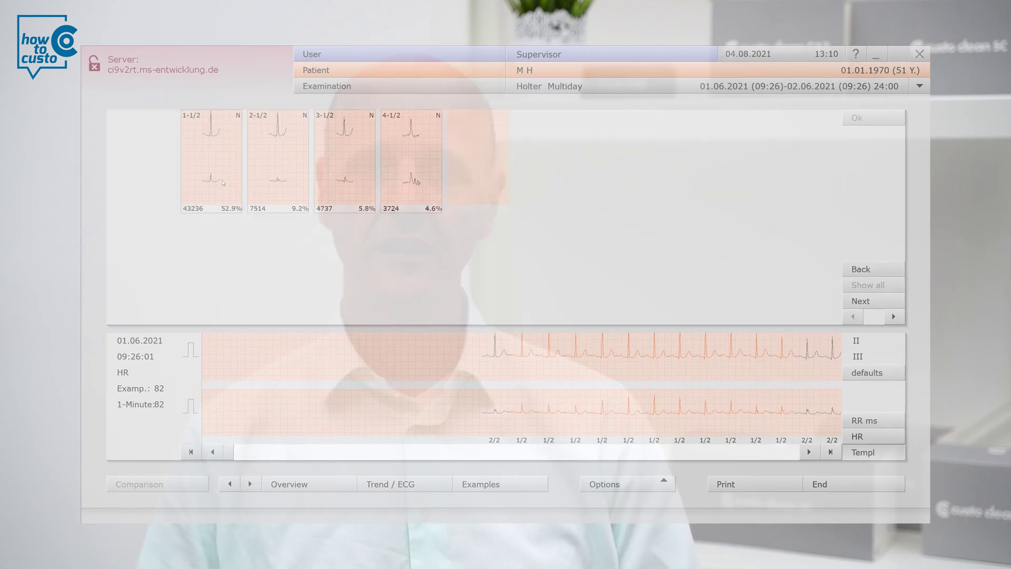
pyautogui.doubleClick(187, 192)
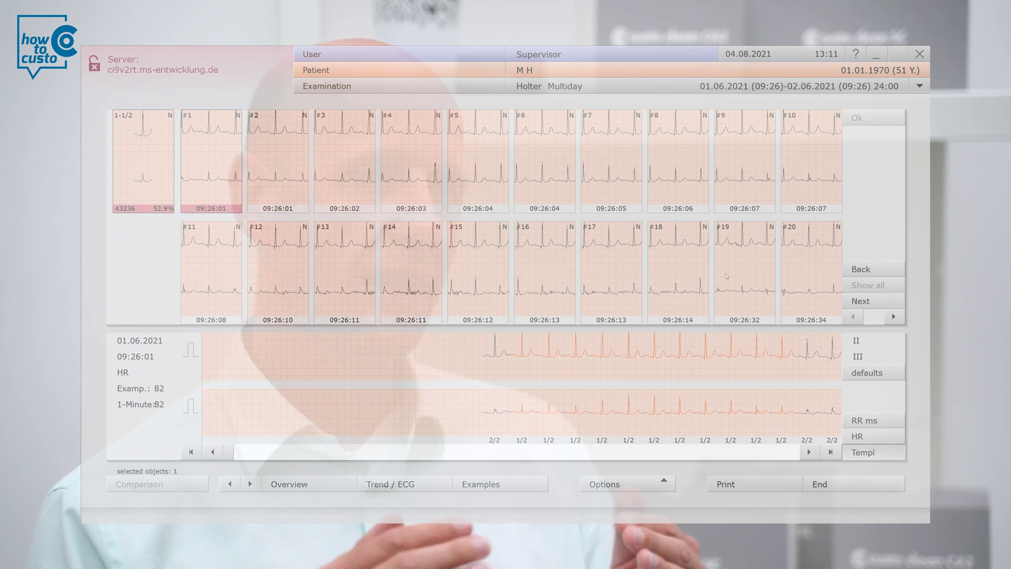
pyautogui.click(854, 269)
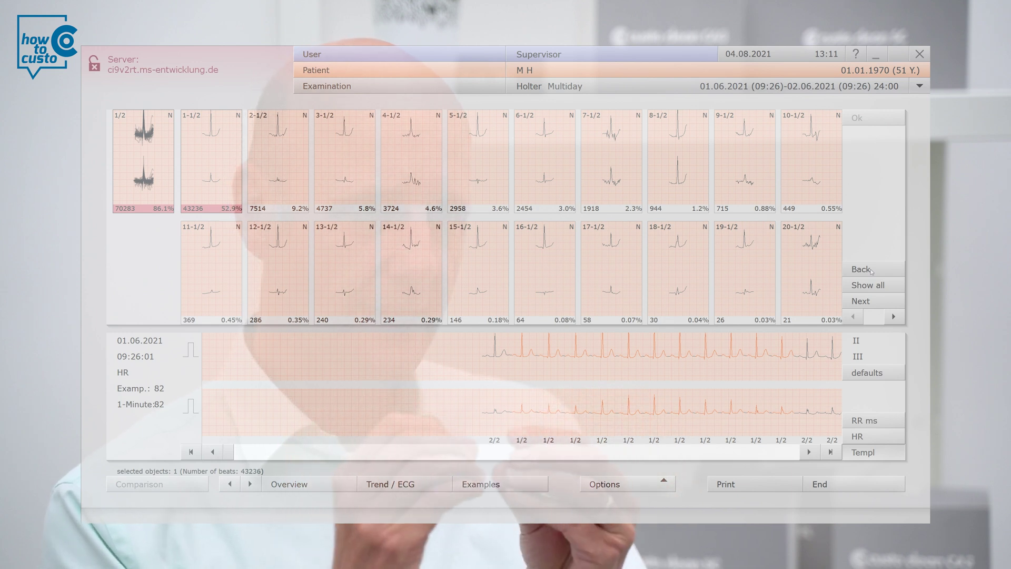
pyautogui.click(871, 271)
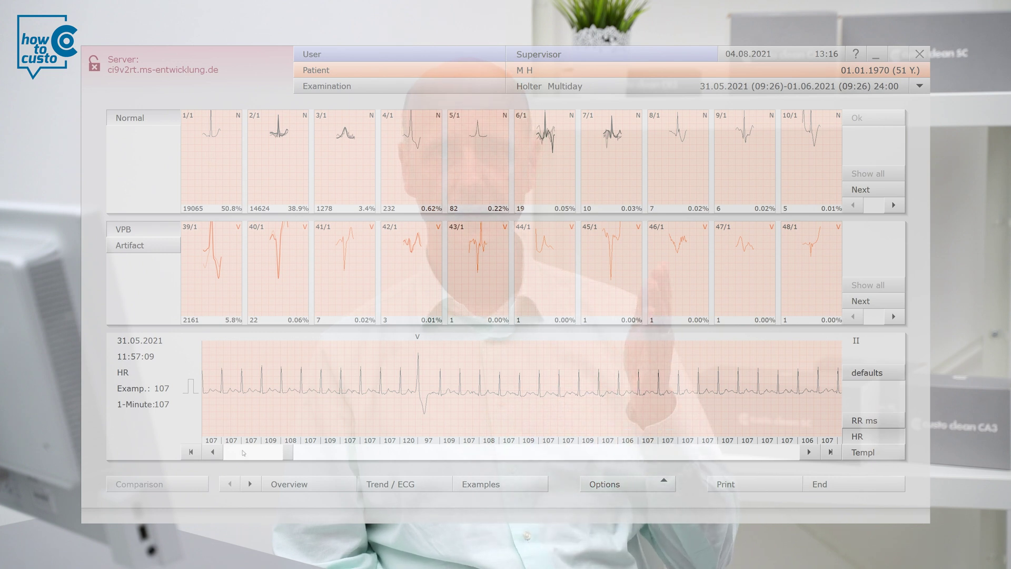
# Move to the 31.05.2021–01.06.2021 day of the multiday Holter examination
pyautogui.click(251, 484)
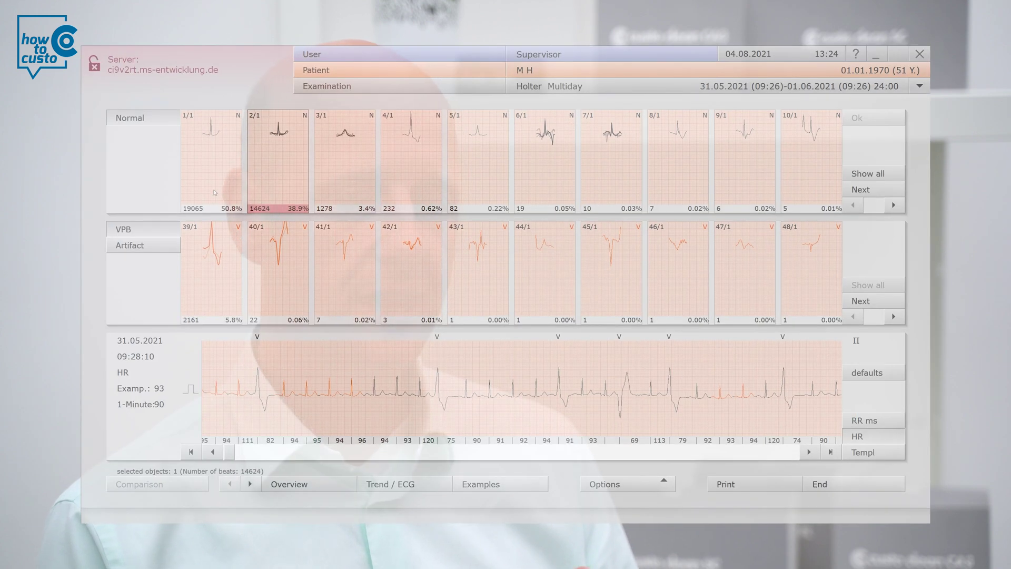
# Select template 1/1 and page its ECG strip forward twice
pyautogui.click(214, 192)
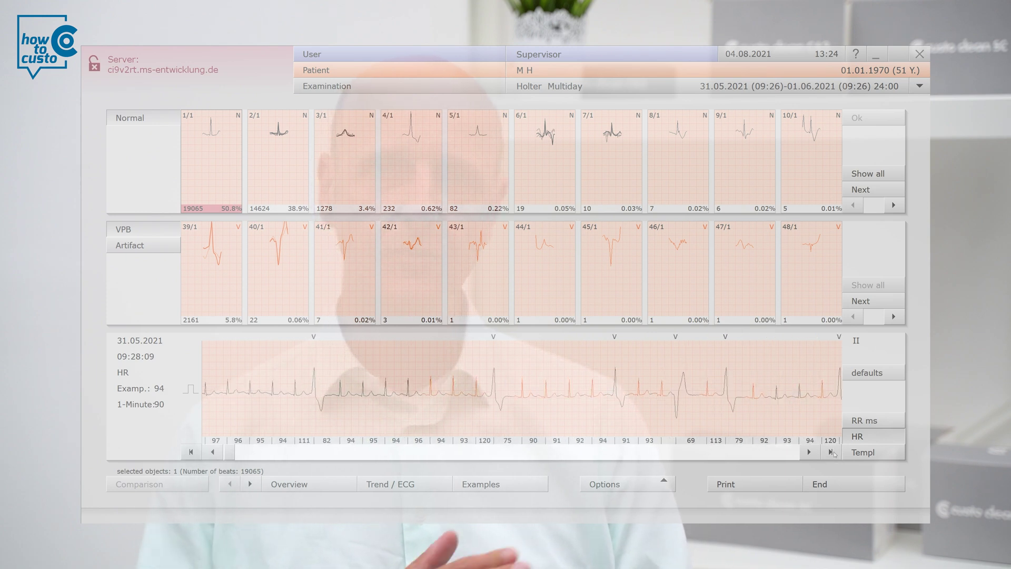
pyautogui.click(831, 452)
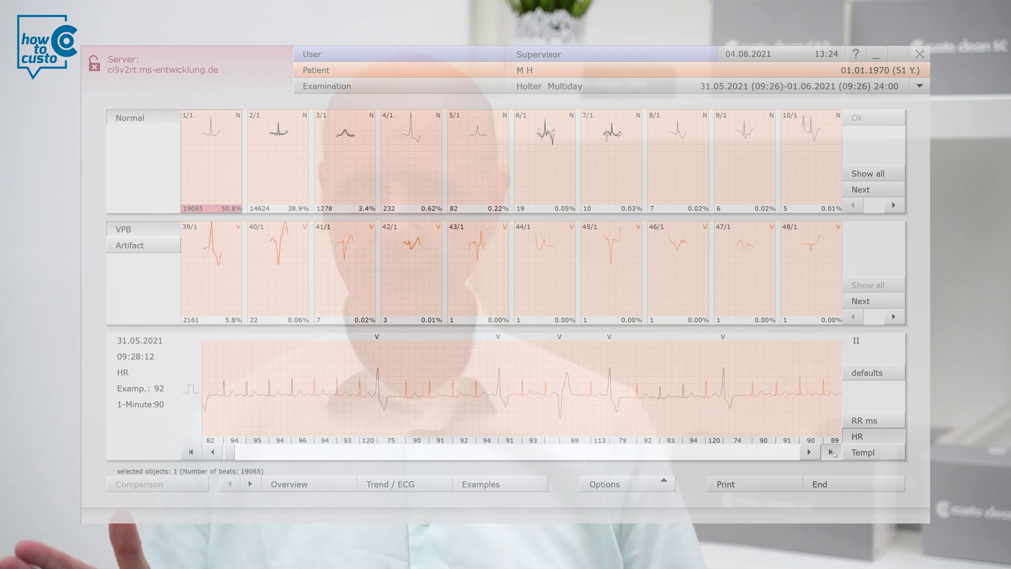
pyautogui.click(831, 451)
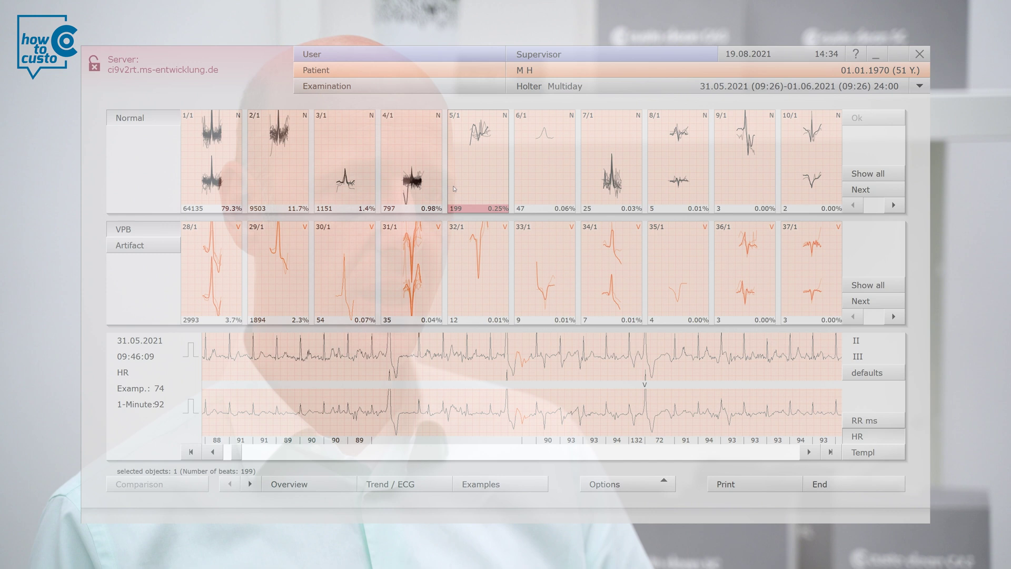
# Break template 5/1 into sub-templates and inspect 1-5/1, 2-5/1 and 3-5/1 beats
pyautogui.doubleClick(481, 167)
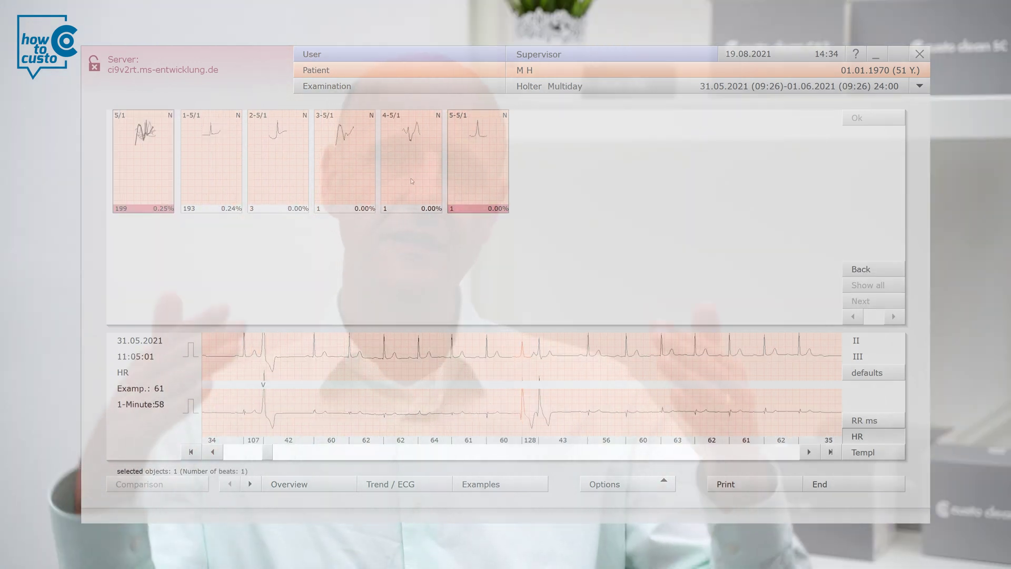
pyautogui.click(282, 182)
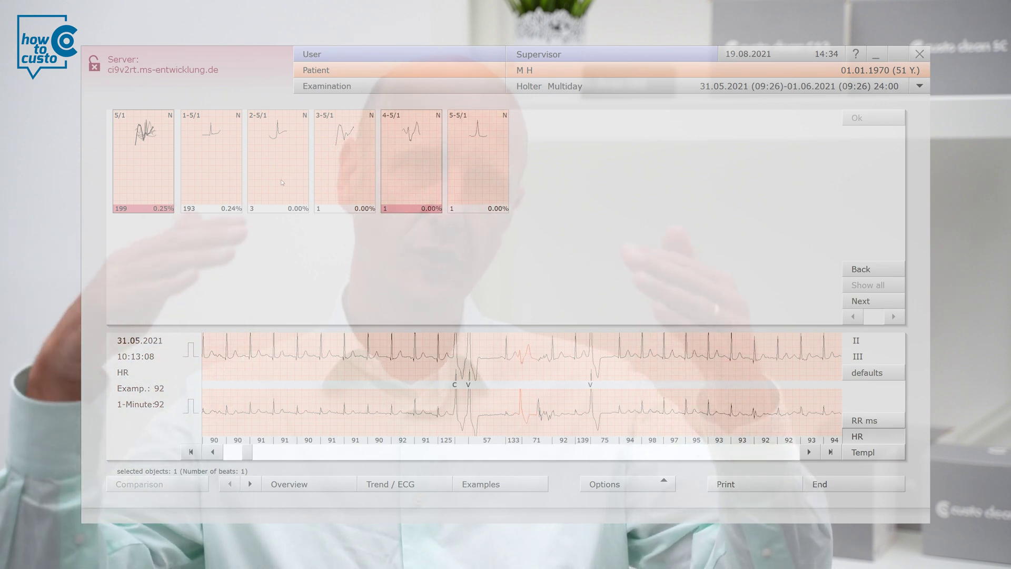
pyautogui.click(210, 182)
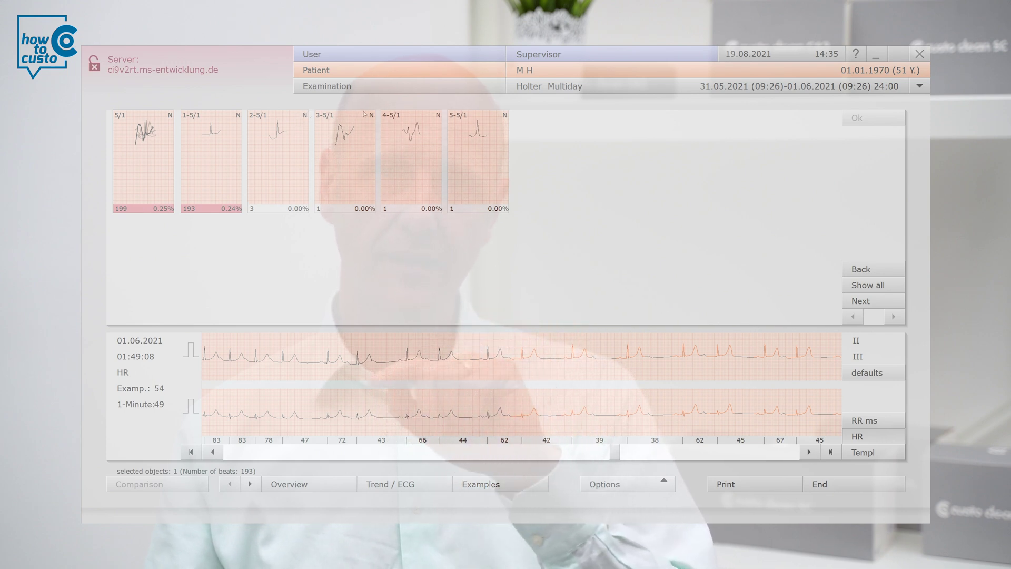
pyautogui.click(292, 154)
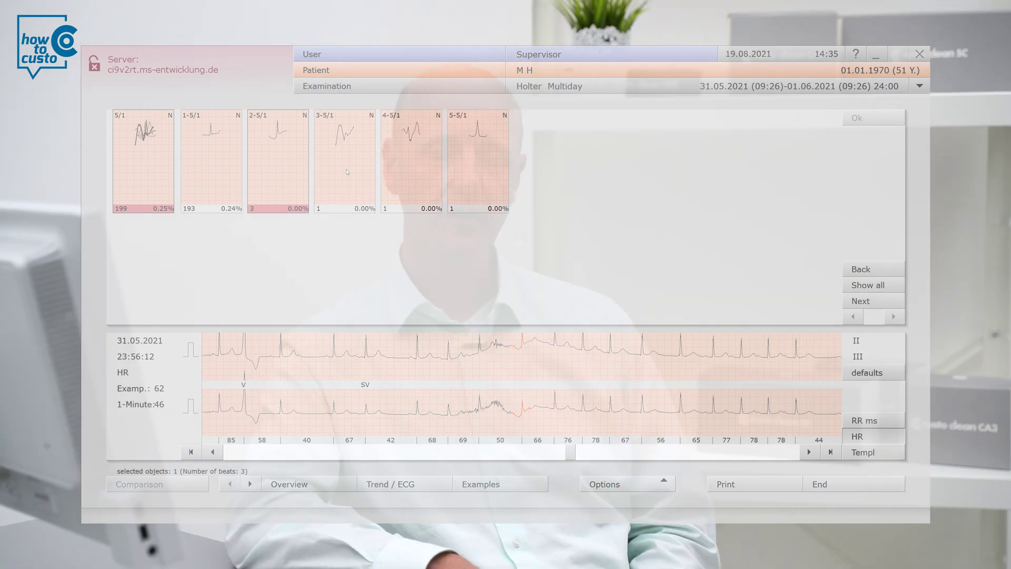
pyautogui.click(347, 172)
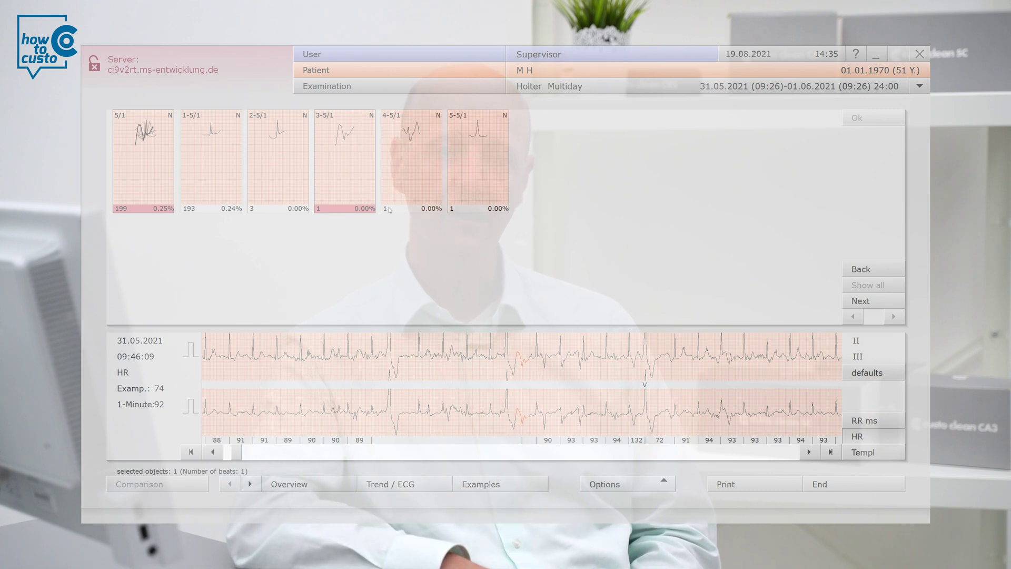
# Class sub-template 3-5/1 as A, review 4-5/1 and 5-5/1, and confirm with Ok
pyautogui.click(371, 116)
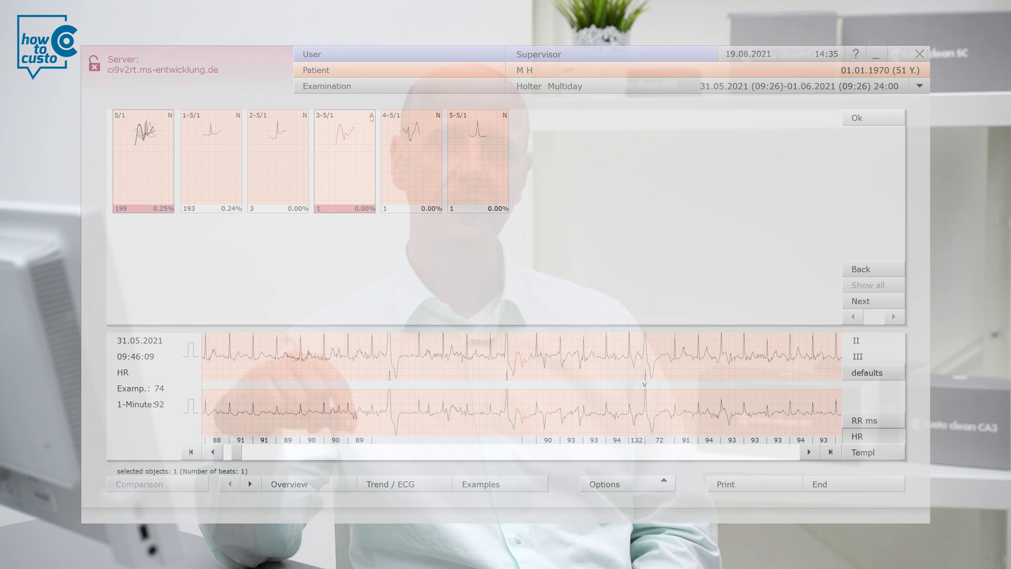
pyautogui.press('a')
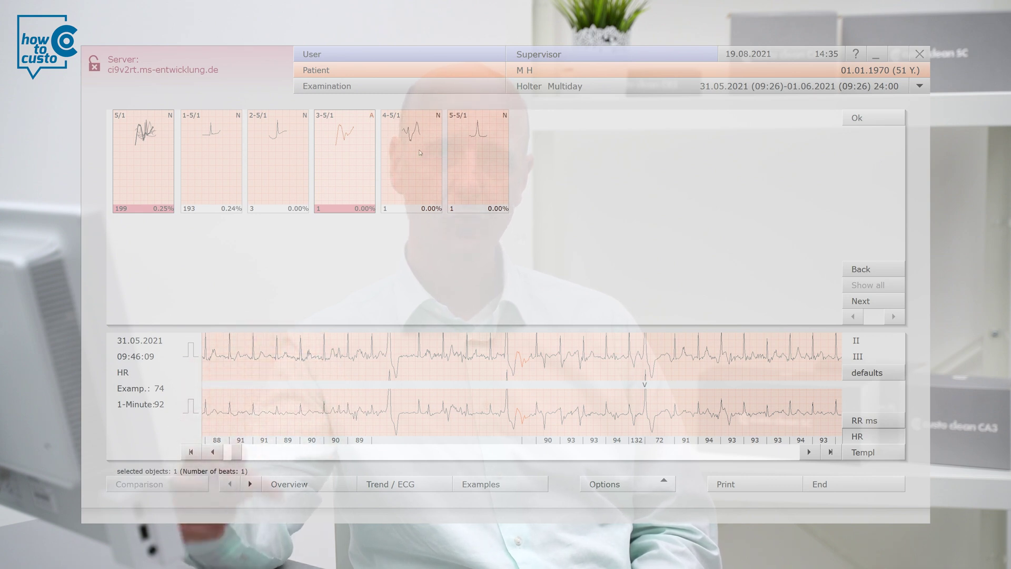
pyautogui.click(420, 153)
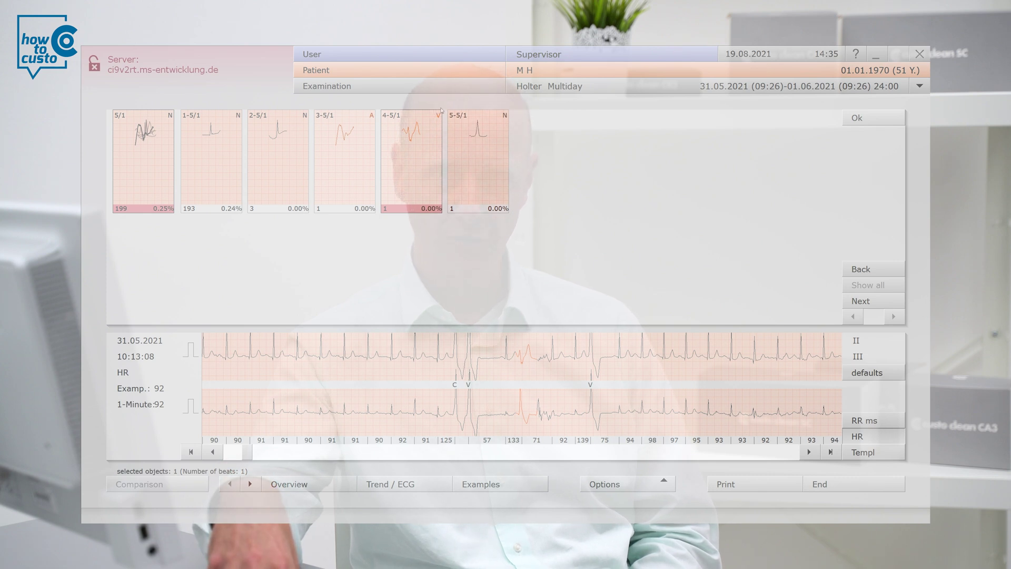
pyautogui.click(469, 148)
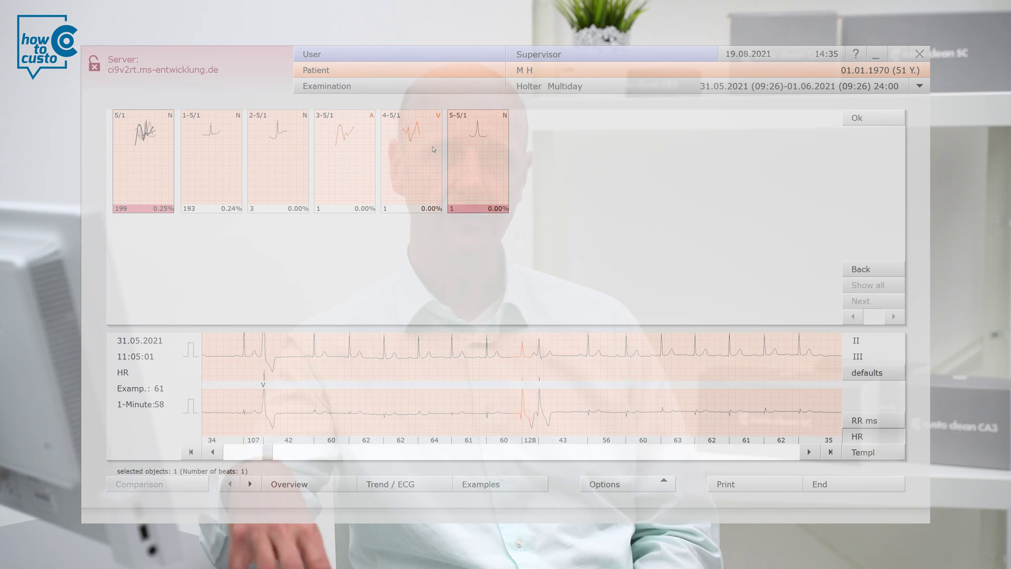
pyautogui.click(368, 134)
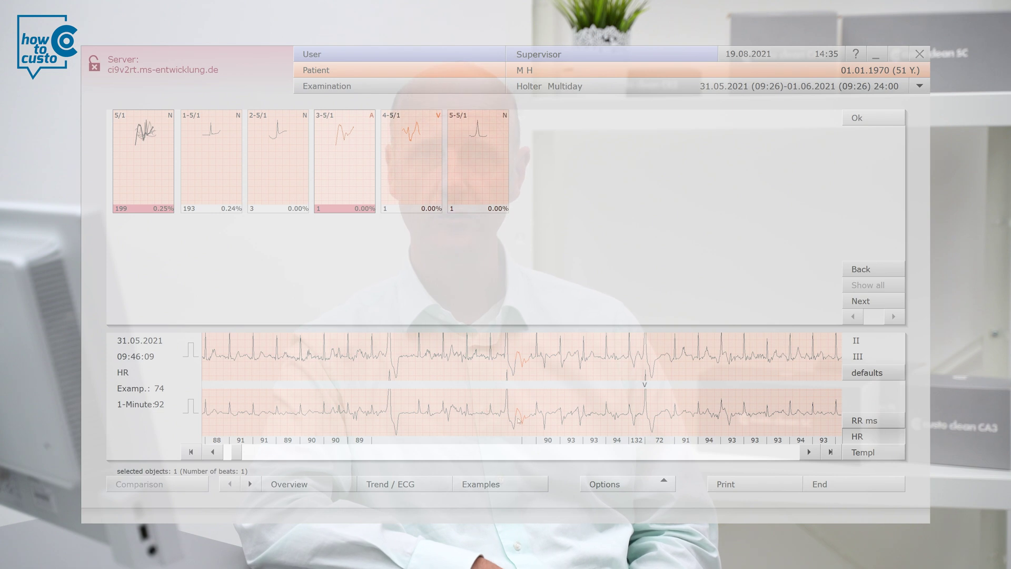
pyautogui.click(504, 116)
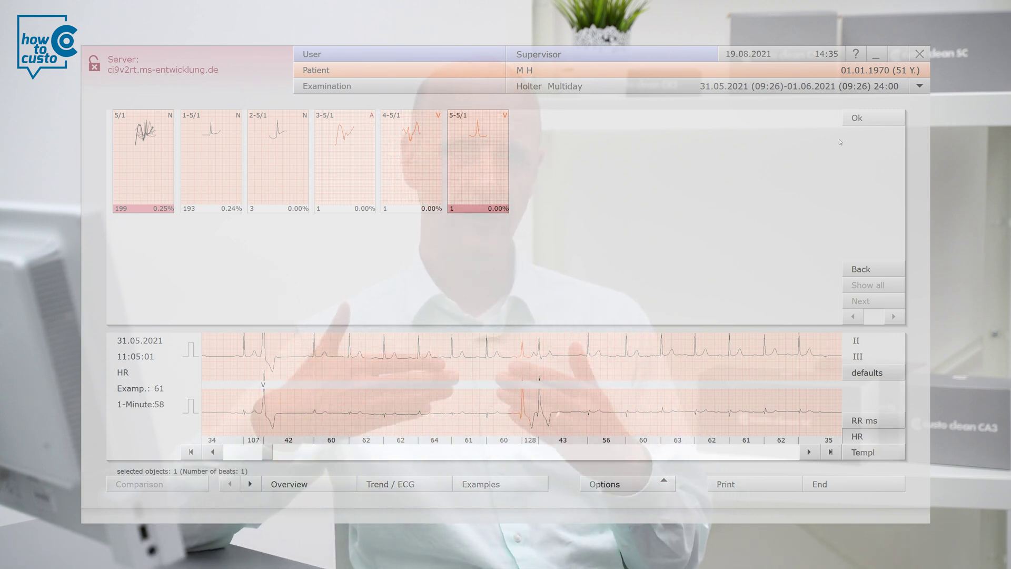
pyautogui.click(858, 119)
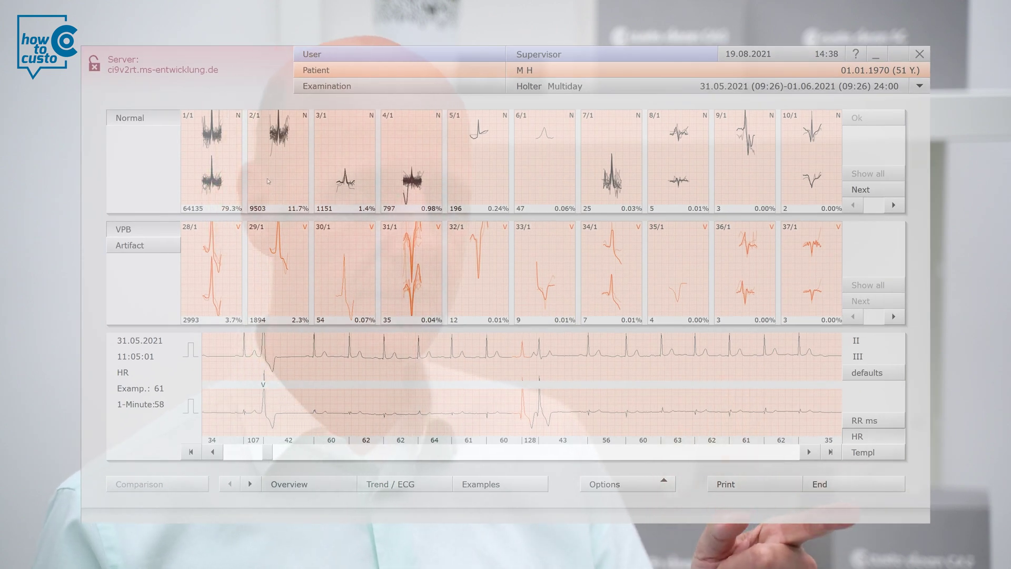
# Select templates 2/1, 4/1 and 6/1 together in the day-1 overview
pyautogui.click(267, 180)
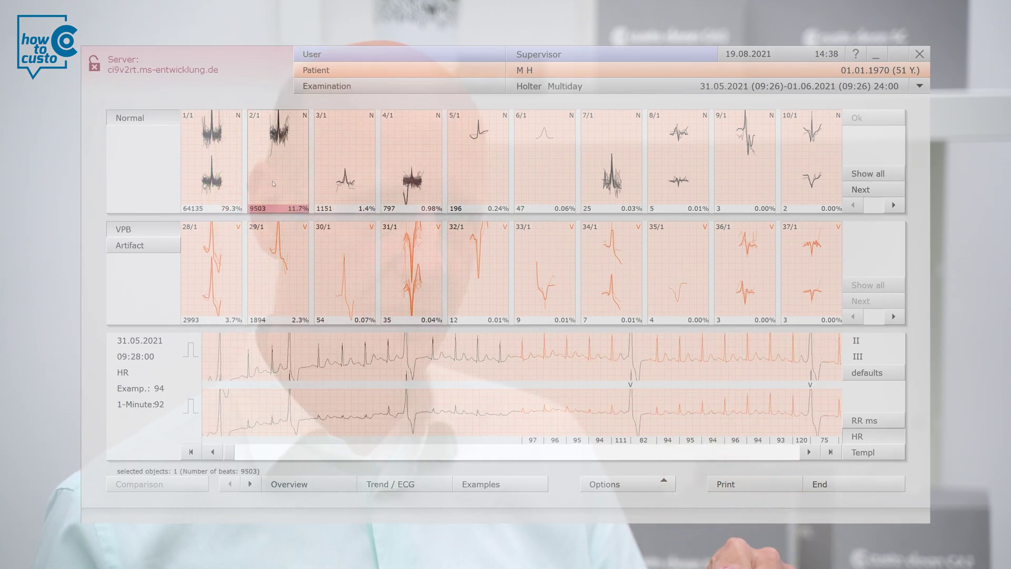
pyautogui.moveTo(267, 180); pyautogui.dragTo(812, 169)
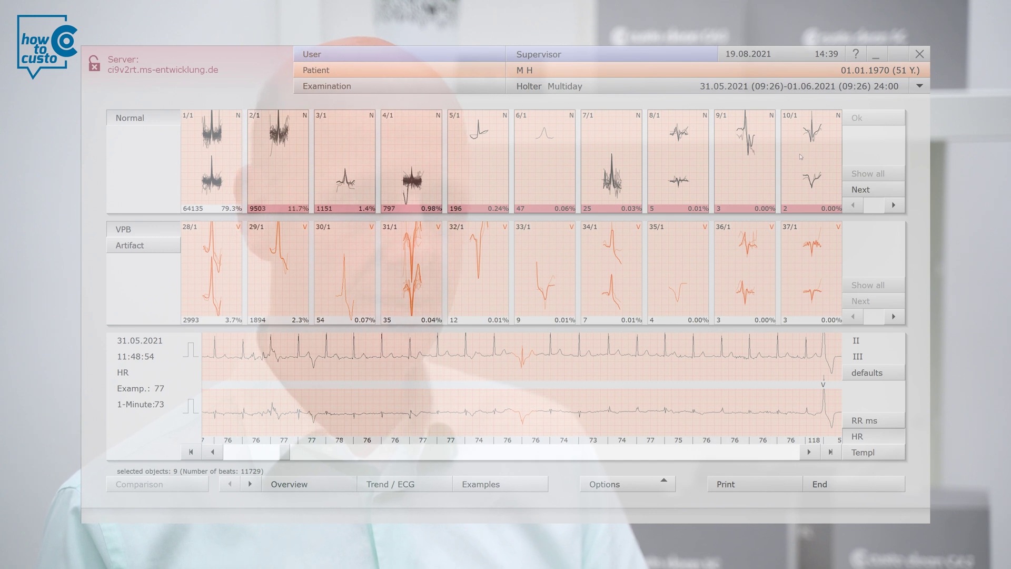
pyautogui.click(280, 194)
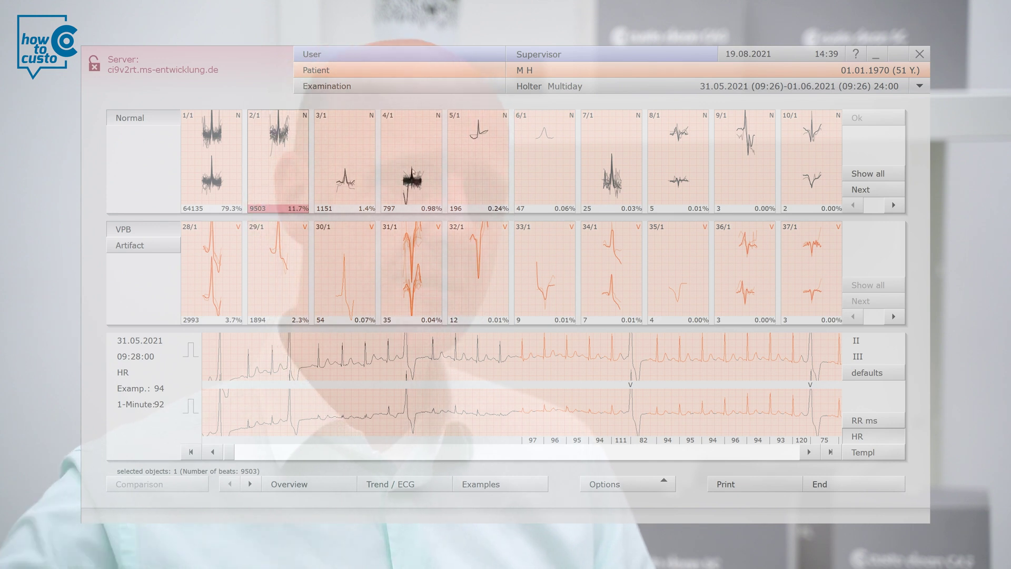
pyautogui.keyDown('ctrl'); pyautogui.click(411, 178); pyautogui.keyUp('ctrl')
pyautogui.keyDown('ctrl'); pyautogui.click(551, 162); pyautogui.keyUp('ctrl')
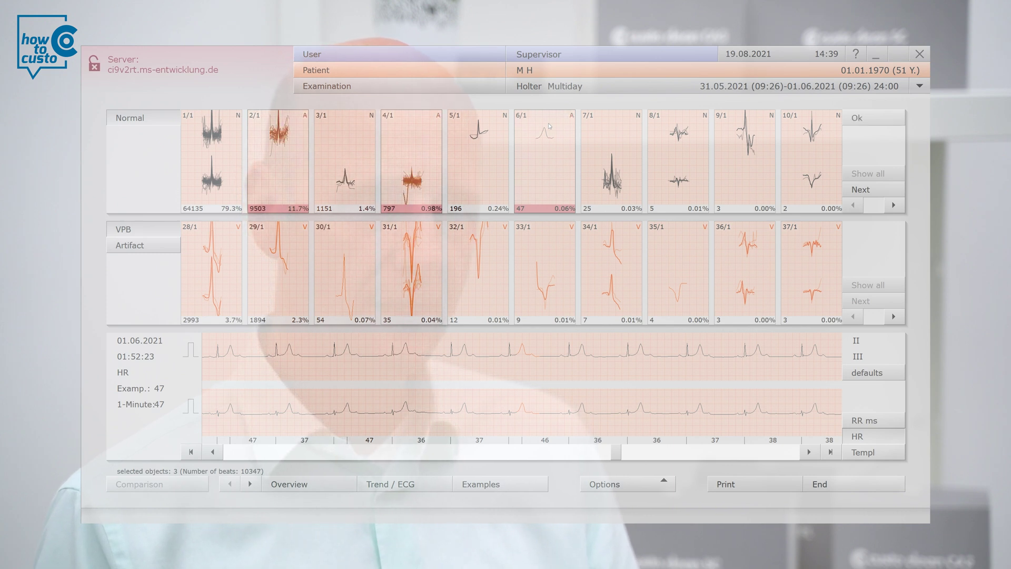
# Relabel templates 2/1, 4/1 and 6/1 with V, then A, then N
pyautogui.press('v')
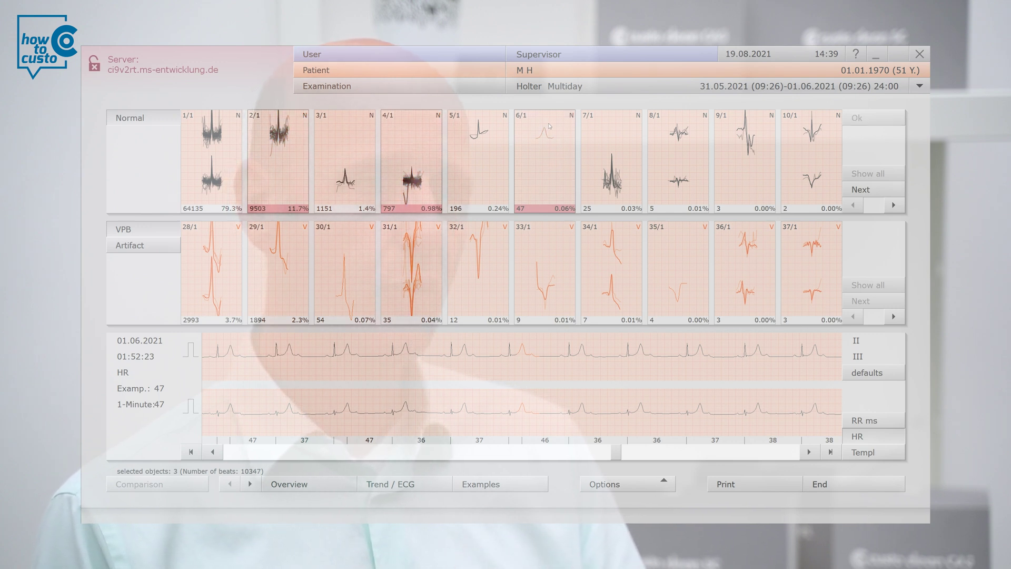
pyautogui.press('a')
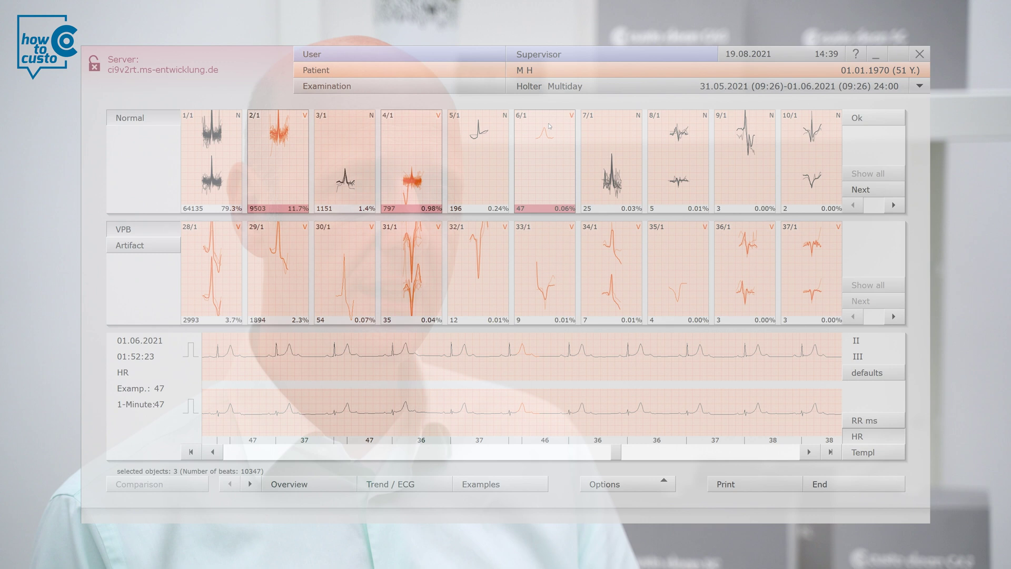
pyautogui.press('n')
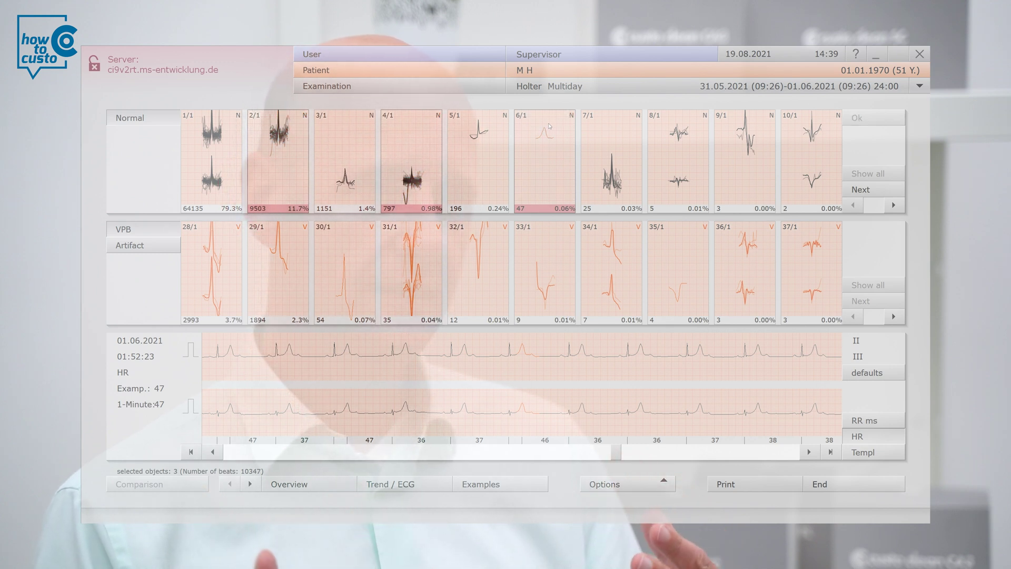